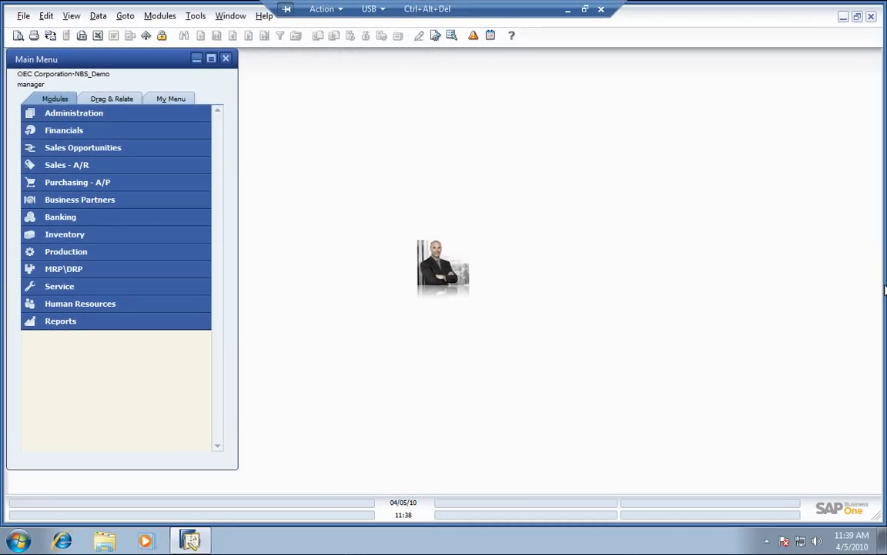
# Start a new sales order for customer C30000 (Microchips).
pyautogui.click(142, 165)
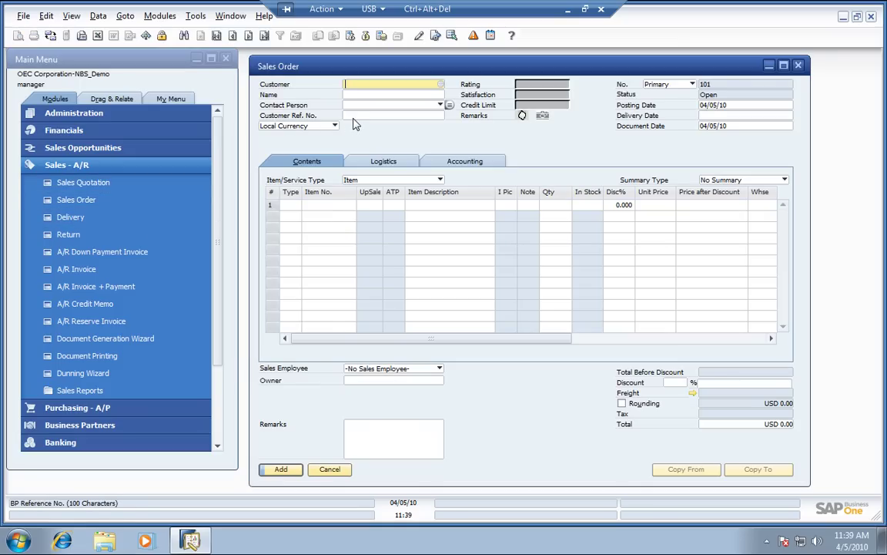
pyautogui.write('c3')
pyautogui.press('Tab')
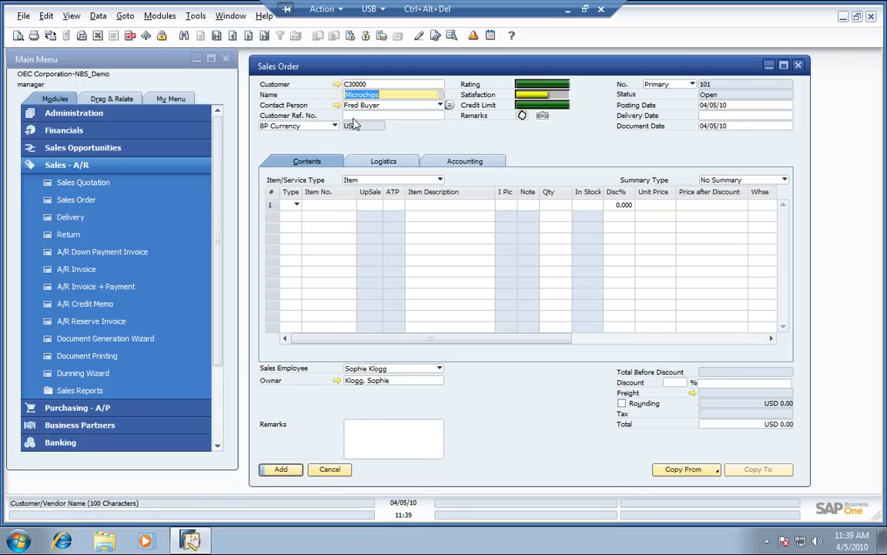
# Add items A00001–A00003, the IBM Infoprint 1226, 1222 and 1312 printers, as order lines.
pyautogui.click(317, 205)
pyautogui.press('Tab')
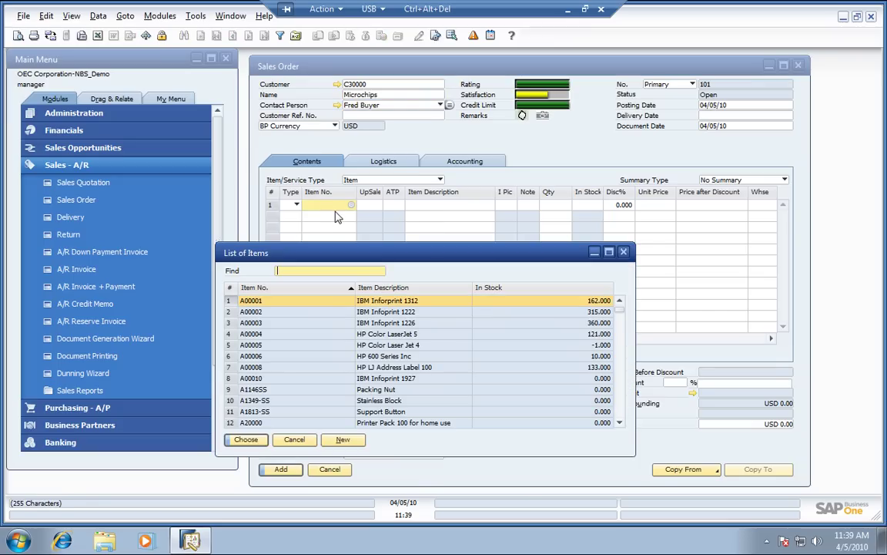
pyautogui.click(303, 325)
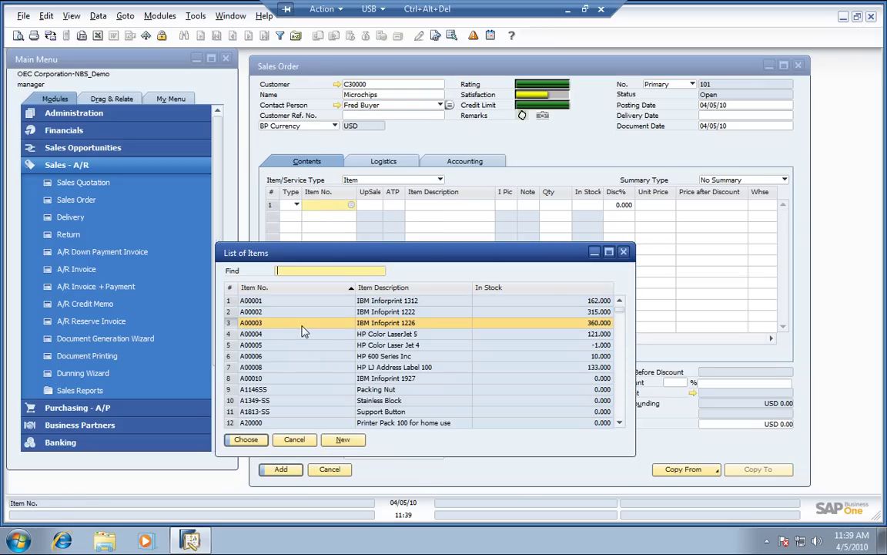
pyautogui.hotkey('shift', 'Up')
pyautogui.hotkey('shift', 'Up')
pyautogui.click(247, 439)
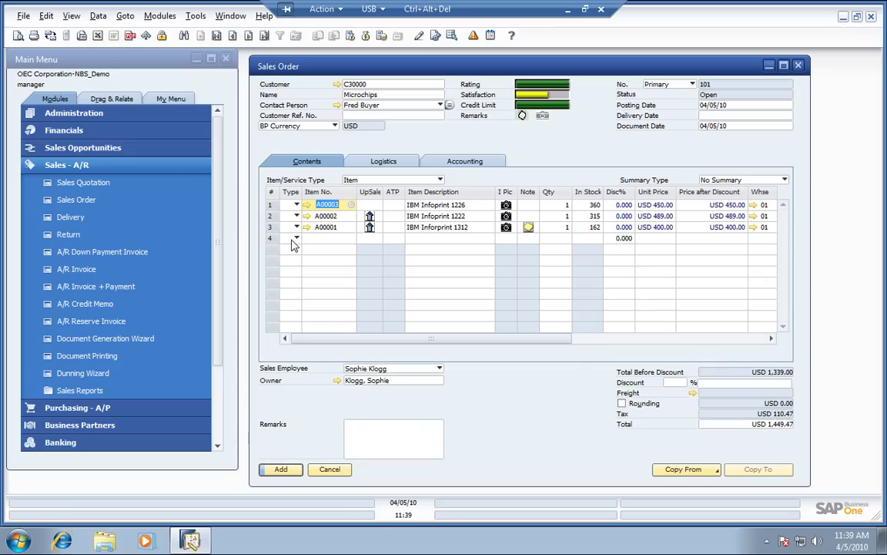
# Subtotal row 4, add the Printer Pack 100 (A20000) up-sell, and subtotal row 6.
pyautogui.click(296, 238)
pyautogui.click(308, 271)
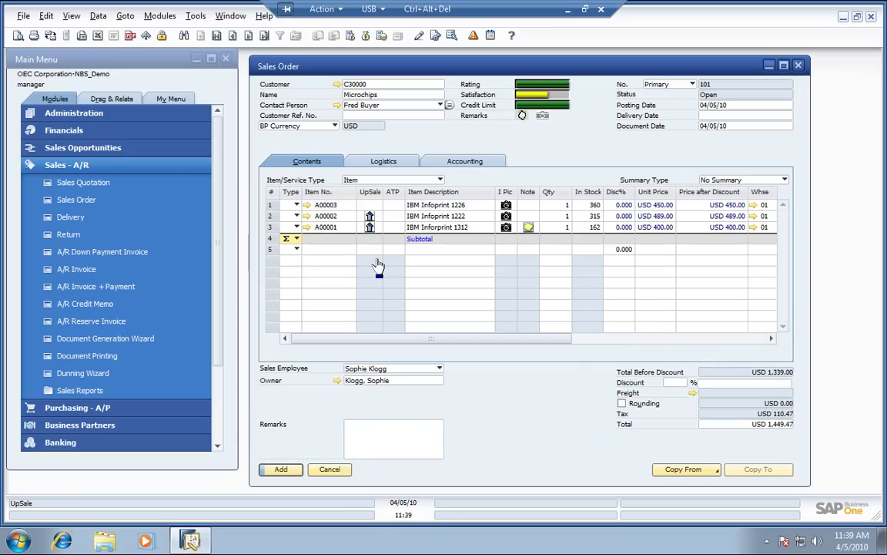
pyautogui.click(370, 218)
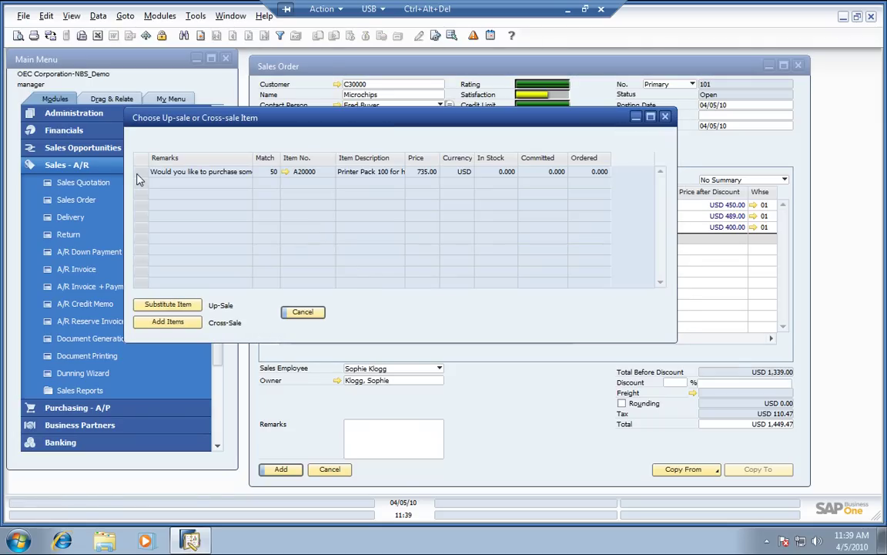
pyautogui.click(140, 171)
pyautogui.click(185, 325)
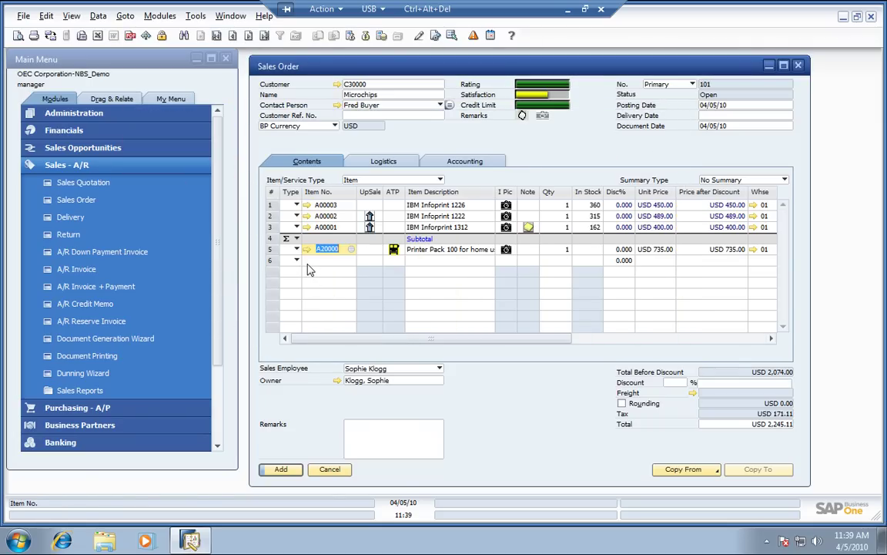
pyautogui.click(297, 262)
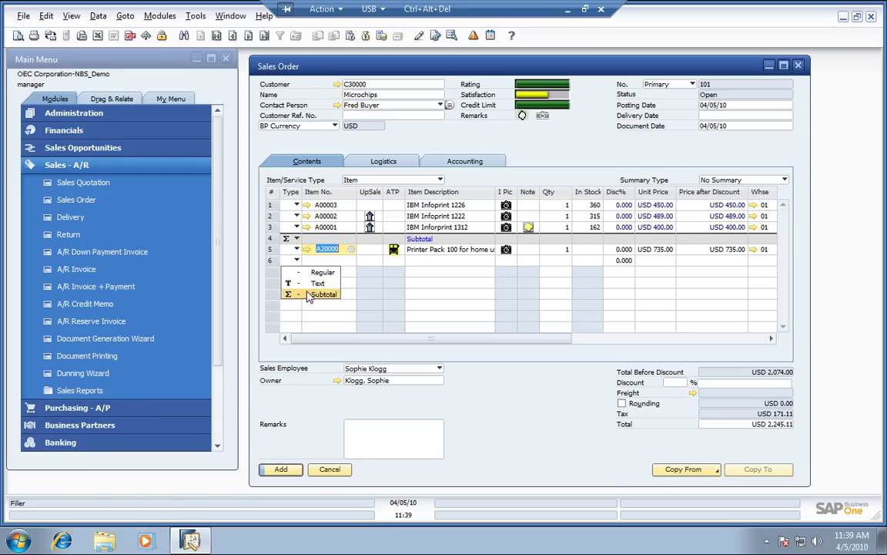
pyautogui.click(308, 295)
# Open Microchips' order history from the row 2 context menu.
pyautogui.click(434, 216)
pyautogui.rightClick(434, 218)
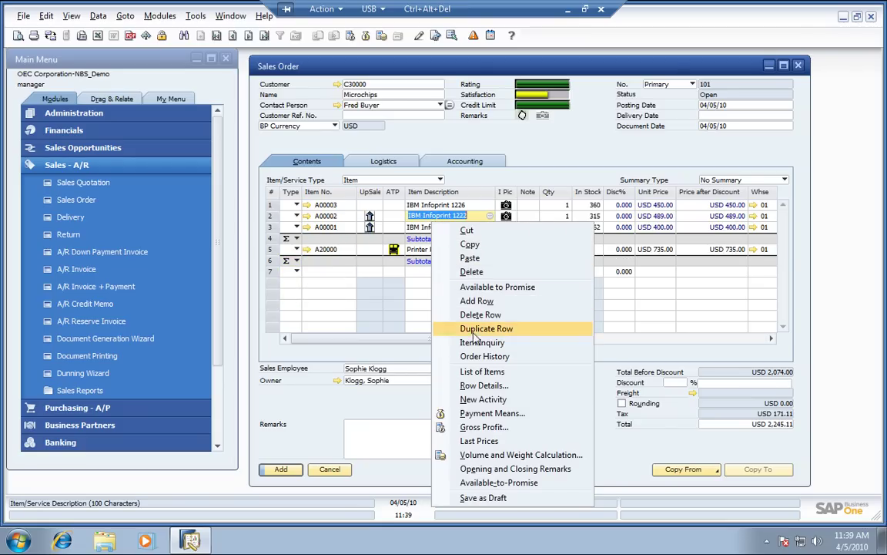
pyautogui.click(480, 356)
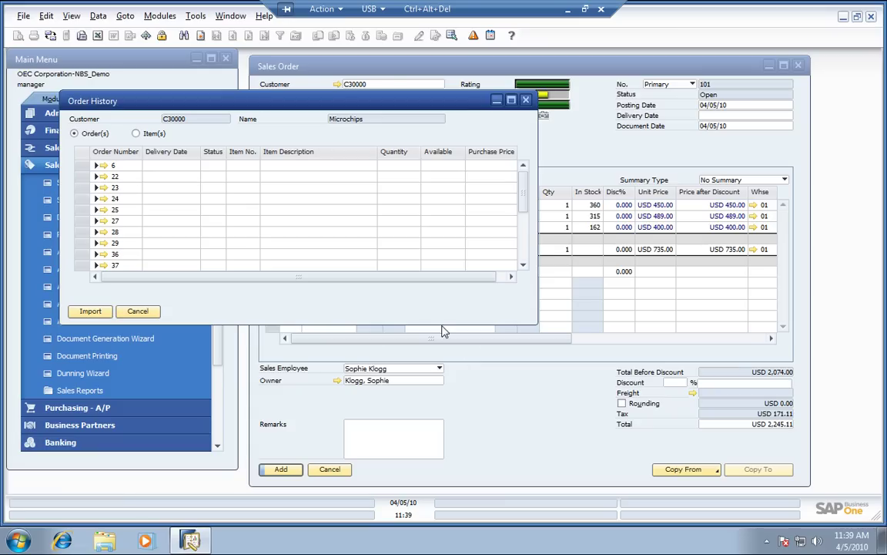
# Import the Lexmark 4029 Printer line from past order 6 into the sales order.
pyautogui.click(97, 165)
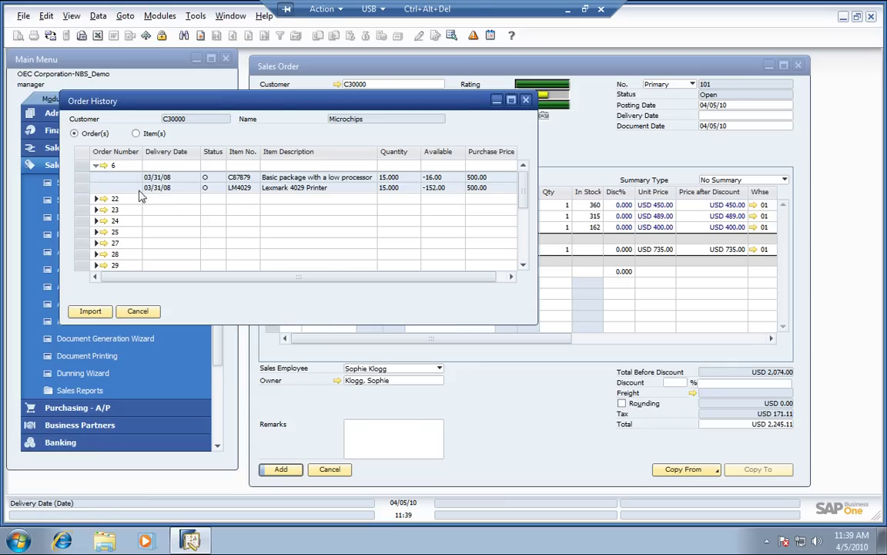
pyautogui.click(136, 134)
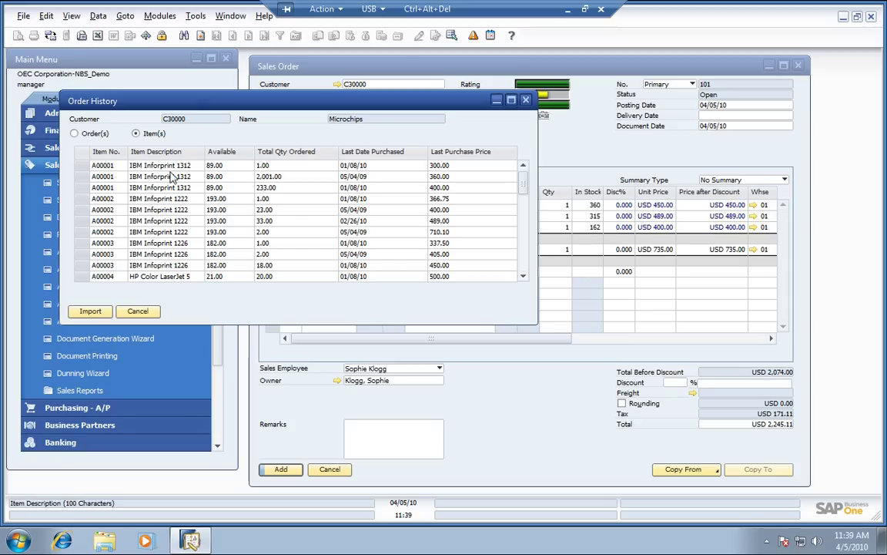
pyautogui.click(74, 133)
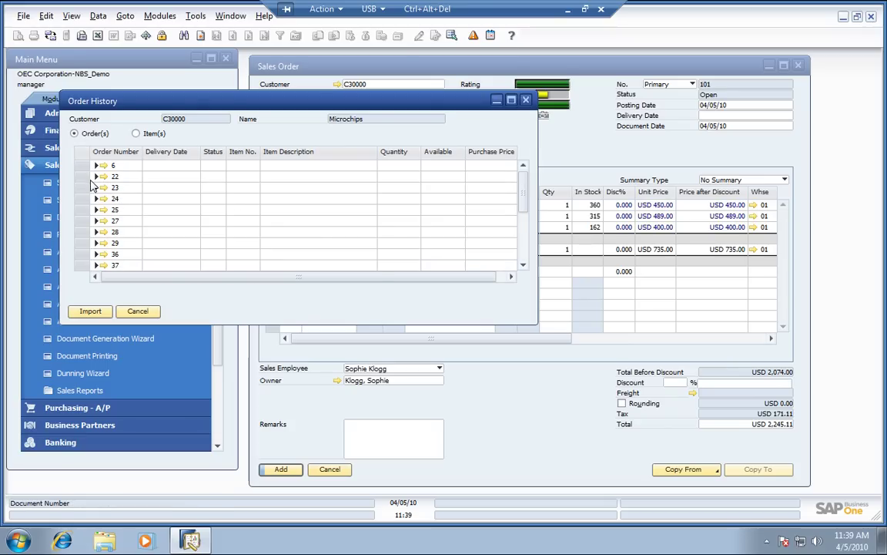
pyautogui.click(115, 177)
pyautogui.click(85, 311)
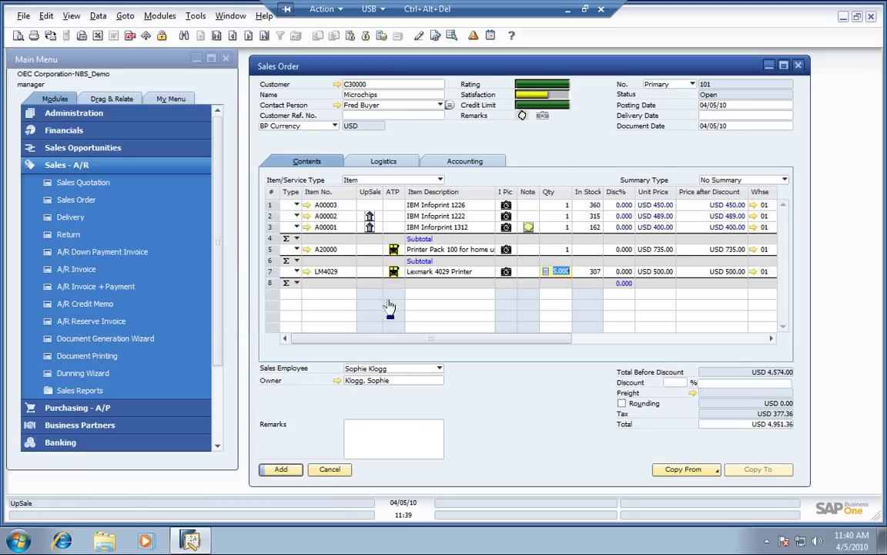
pyautogui.rightClick(441, 229)
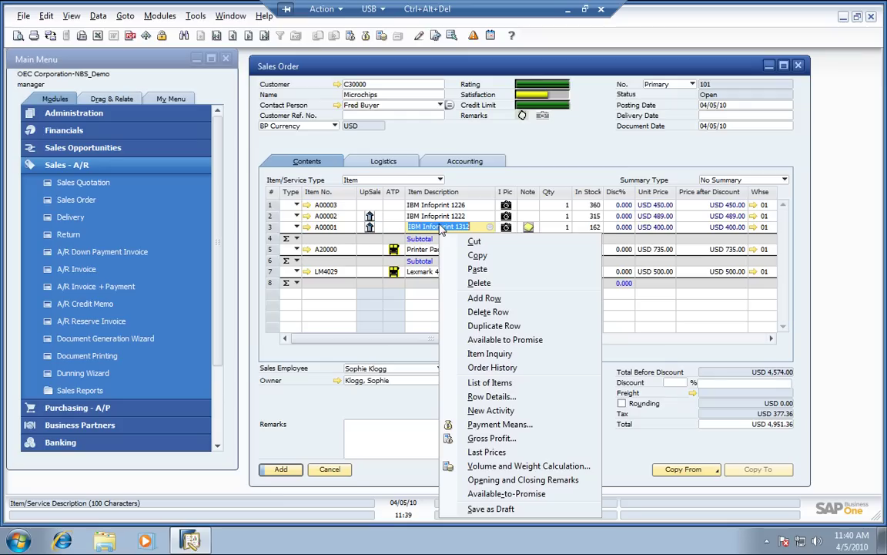
pyautogui.click(493, 493)
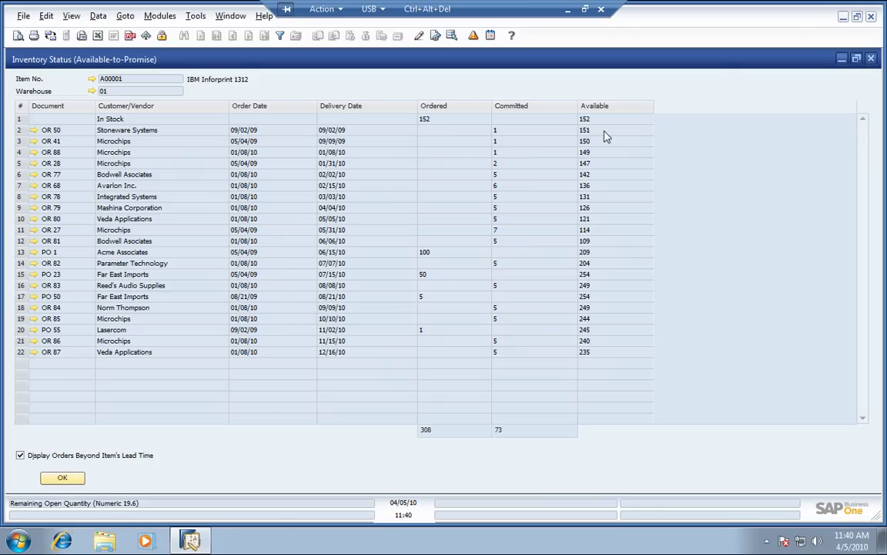
pyautogui.click(61, 477)
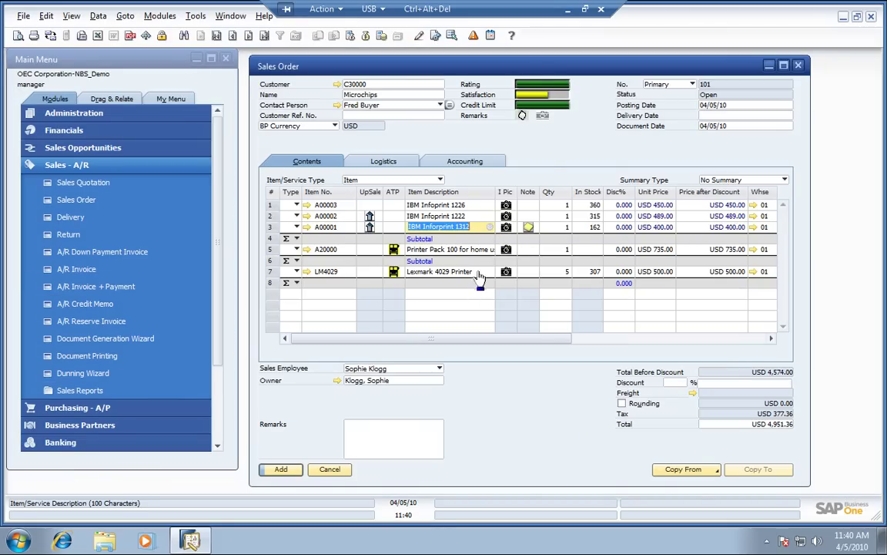
pyautogui.doubleClick(477, 274)
pyautogui.click(542, 102)
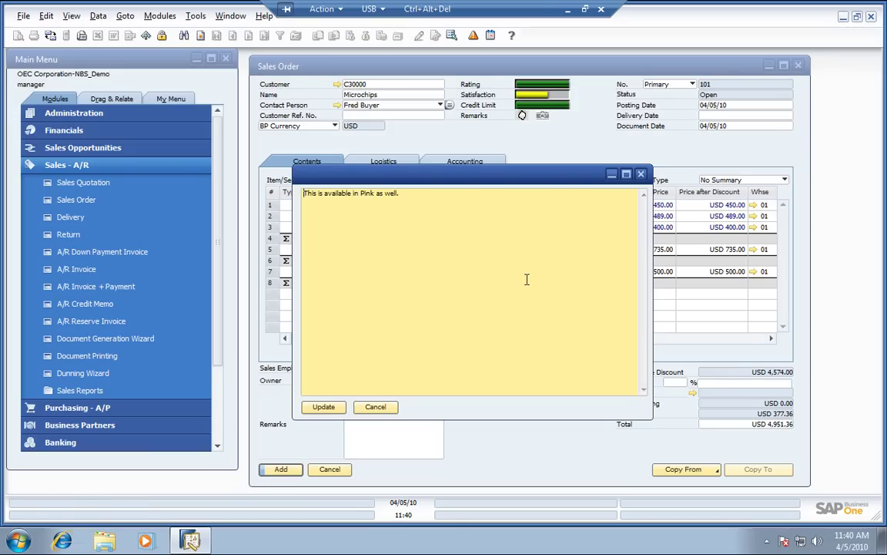
pyautogui.click(641, 175)
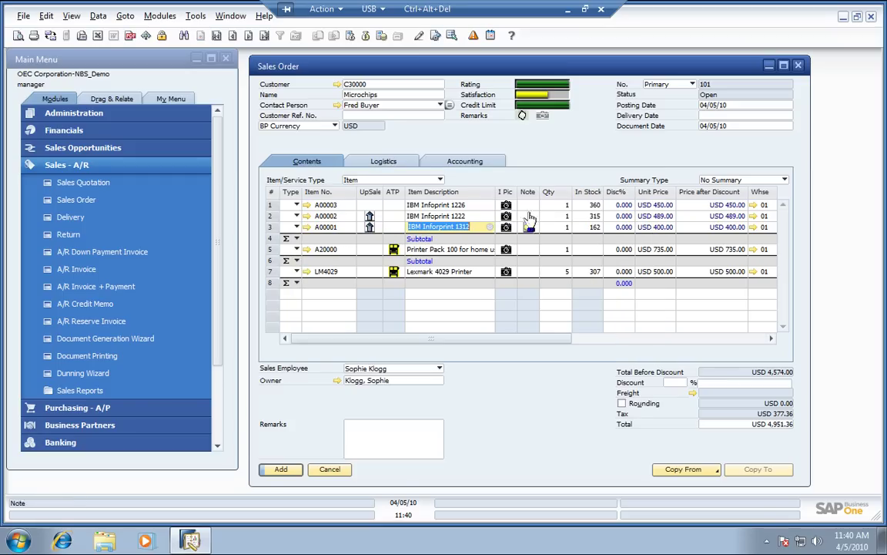
pyautogui.rightClick(455, 218)
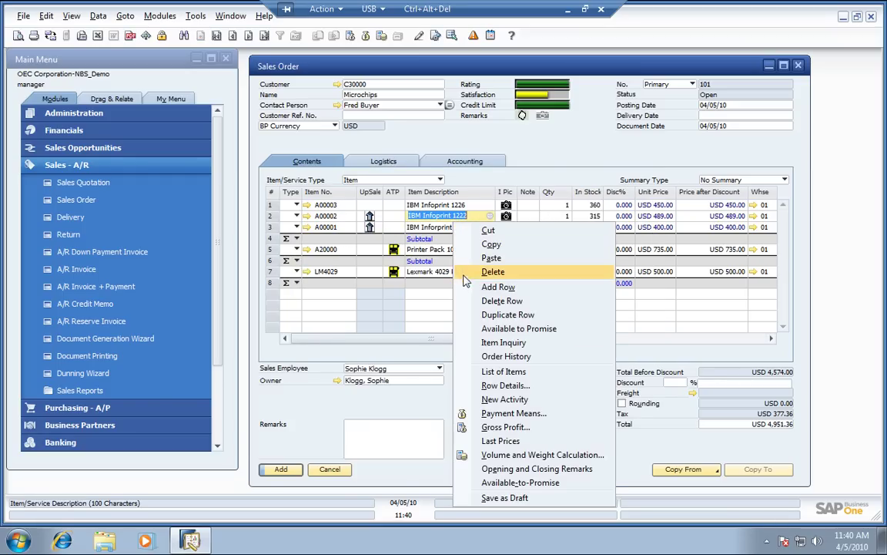
pyautogui.click(502, 443)
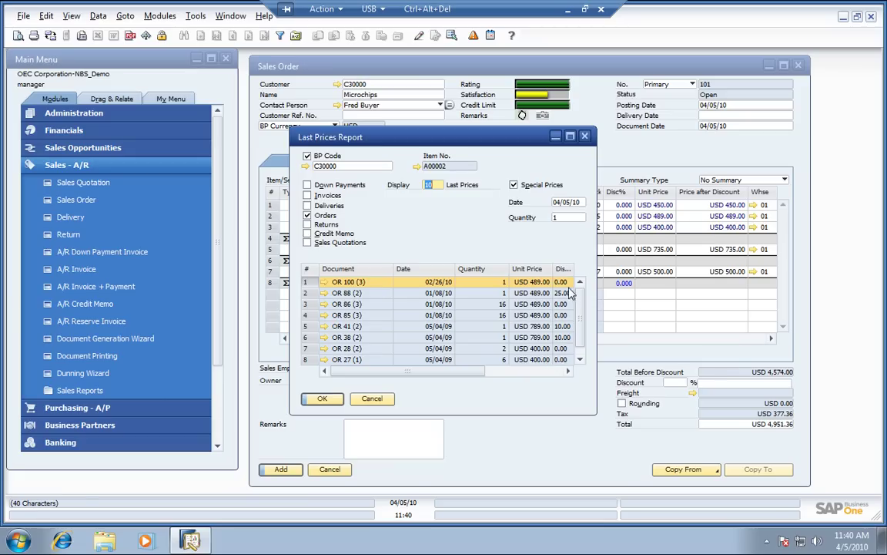
pyautogui.click(372, 399)
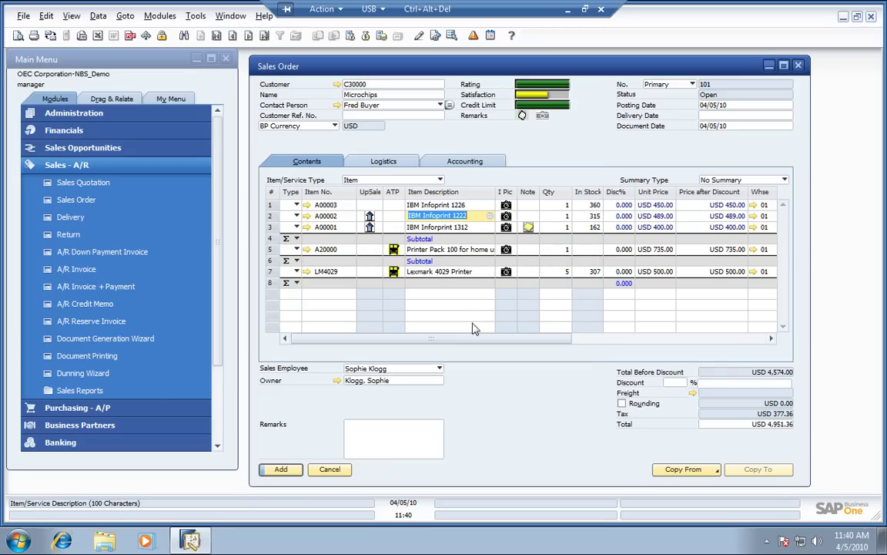
# Check gross profit, raise Printer Pack 100's unit price to USD 740.00, then recheck gross profit.
pyautogui.click(351, 35)
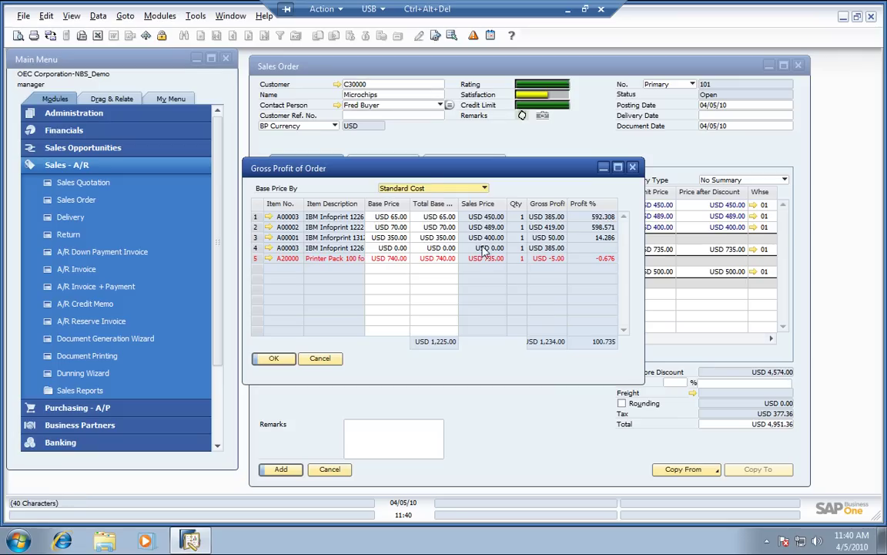
pyautogui.click(320, 359)
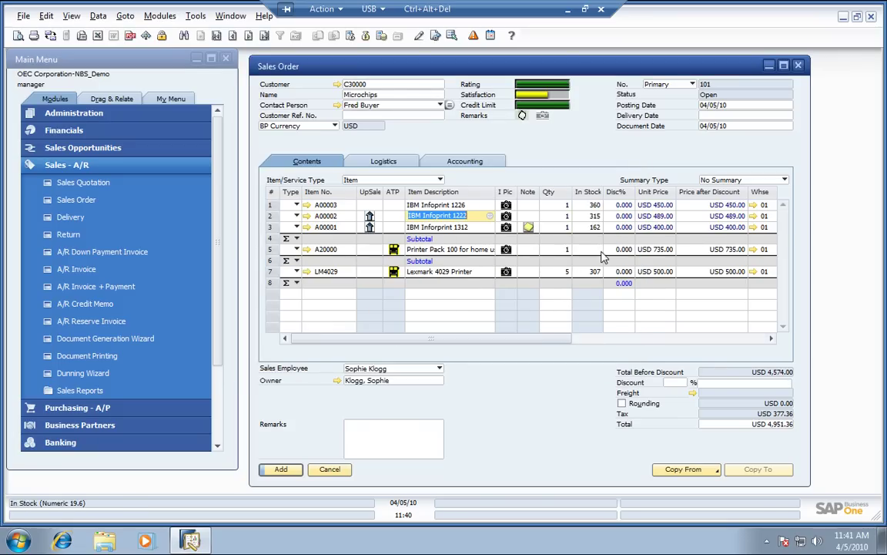
pyautogui.click(653, 251)
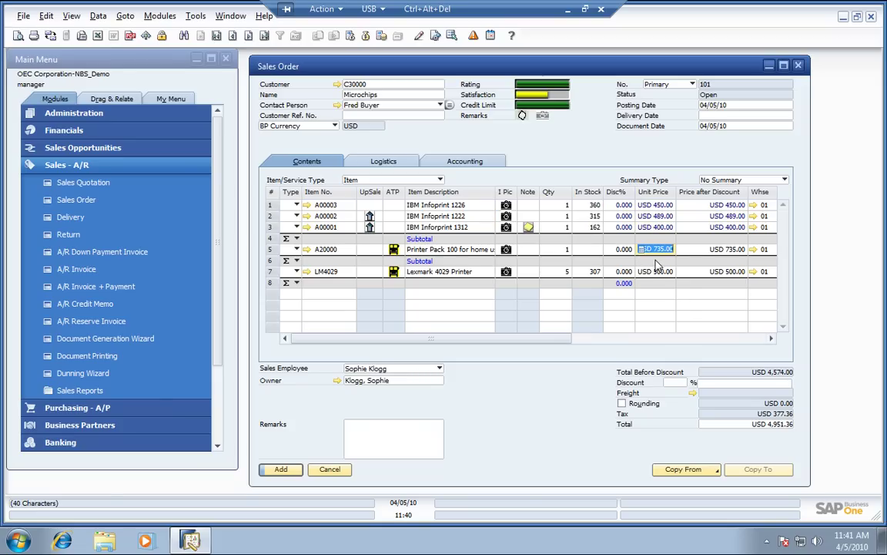
pyautogui.write('740')
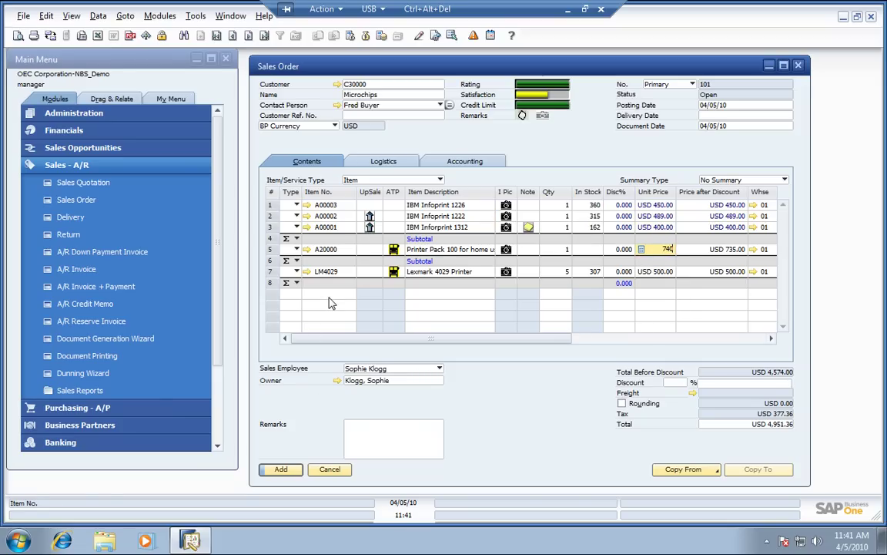
pyautogui.press('Tab')
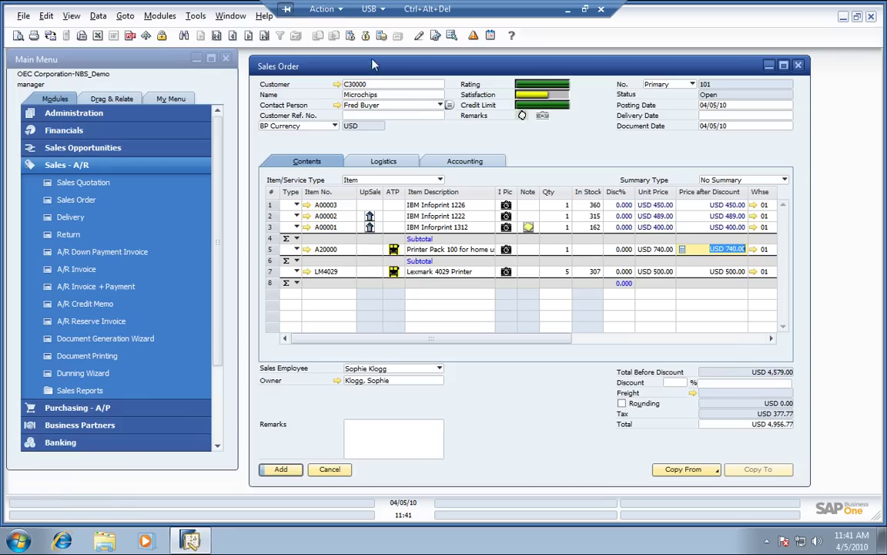
pyautogui.click(316, 31)
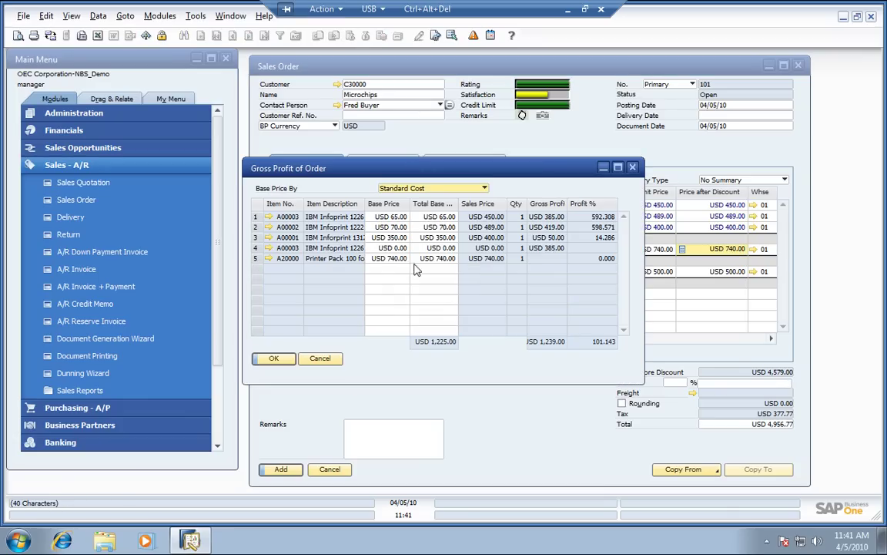
pyautogui.click(319, 358)
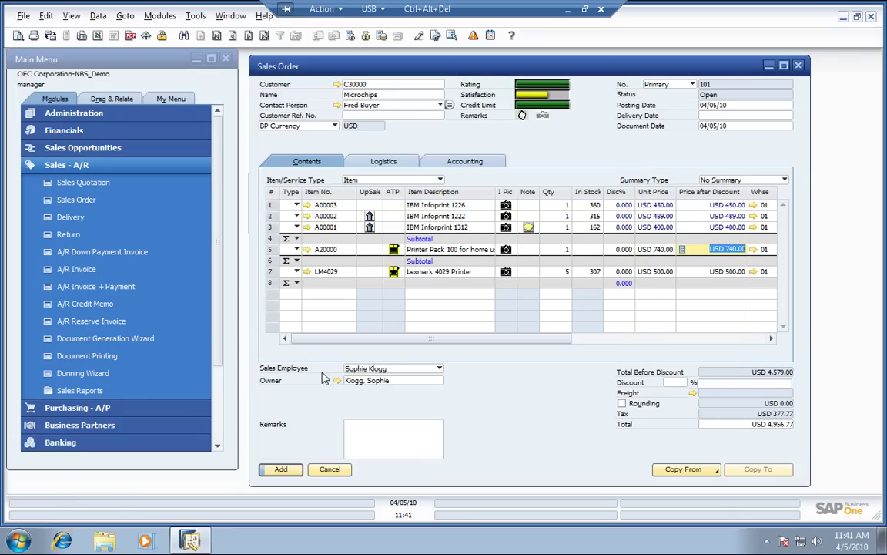
# Apply delivery date 04/05/10 to all lines and save the order as sales order 101.
pyautogui.click(720, 115)
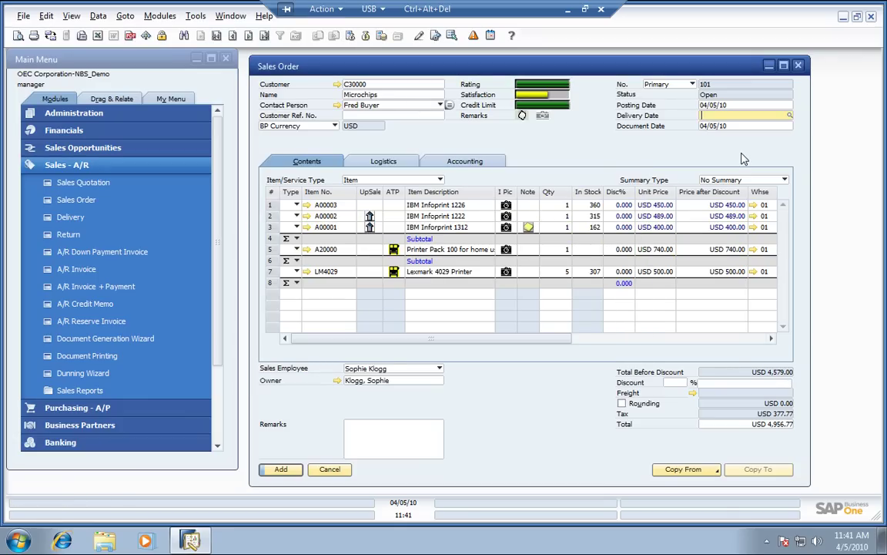
pyautogui.press('Tab')
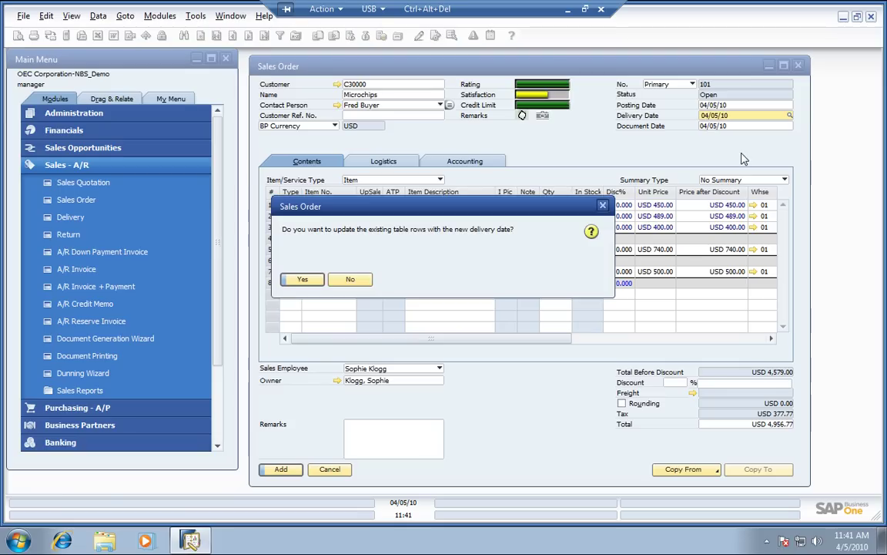
pyautogui.click(303, 280)
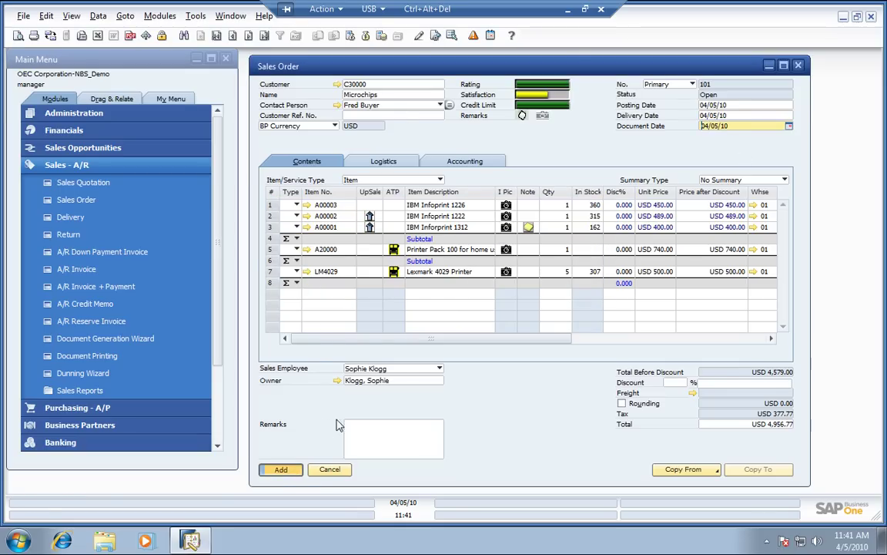
pyautogui.click(281, 468)
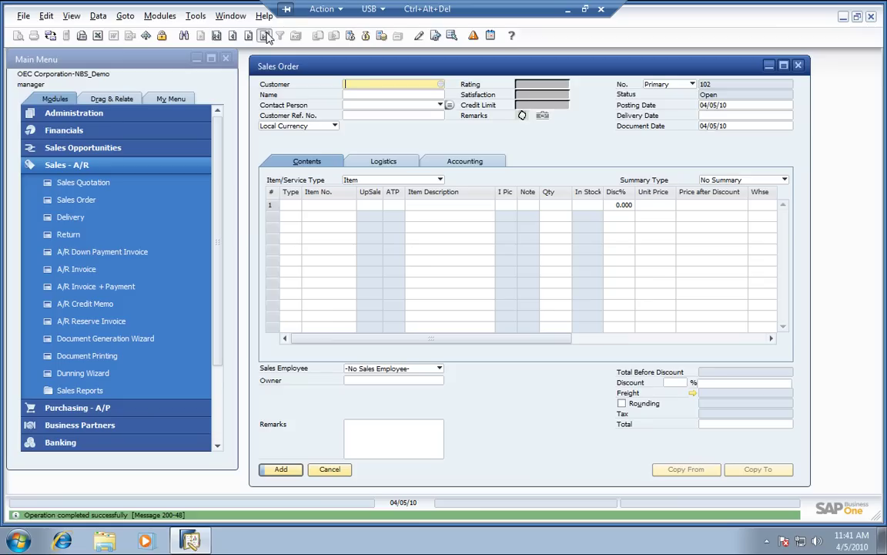
# Reopen order 101 and use Drag & Relate to list Microchips' sales orders, sorted by status.
pyautogui.press('pageup')
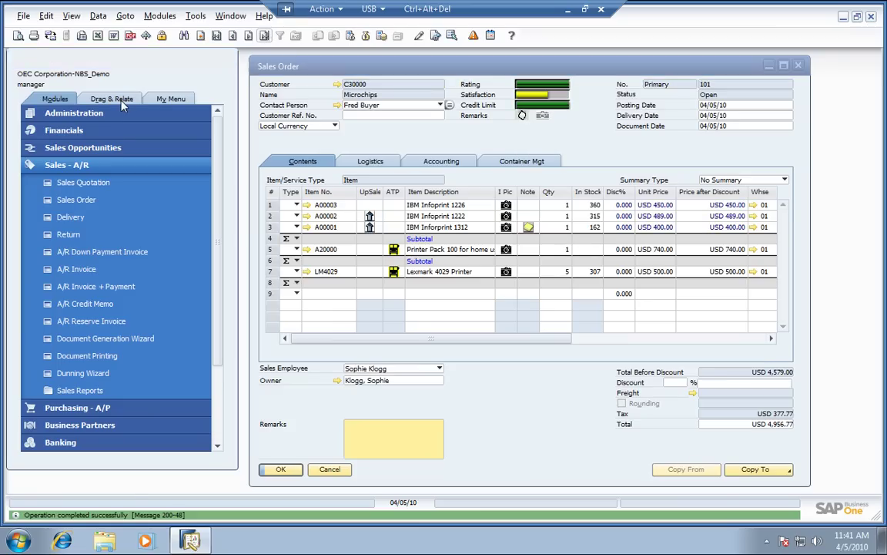
pyautogui.click(115, 99)
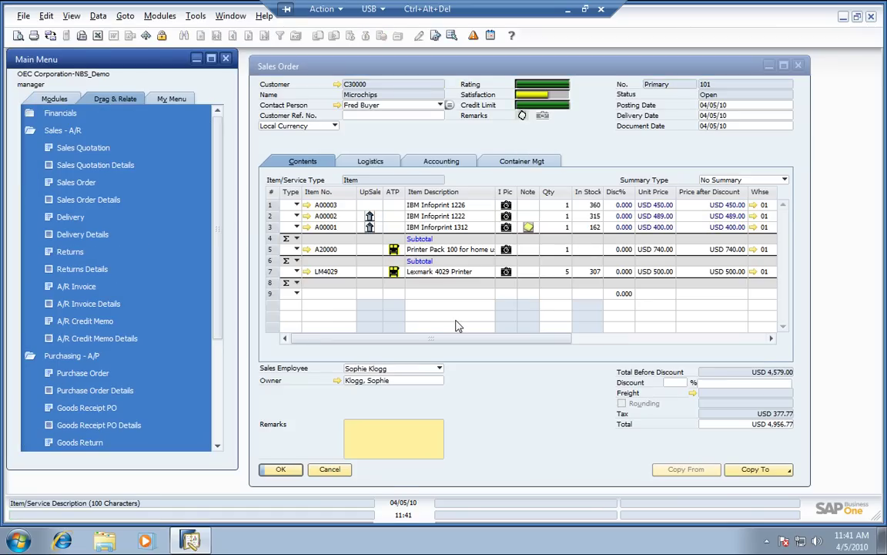
pyautogui.click(362, 96)
pyautogui.moveTo(363, 100); pyautogui.dragTo(77, 182)
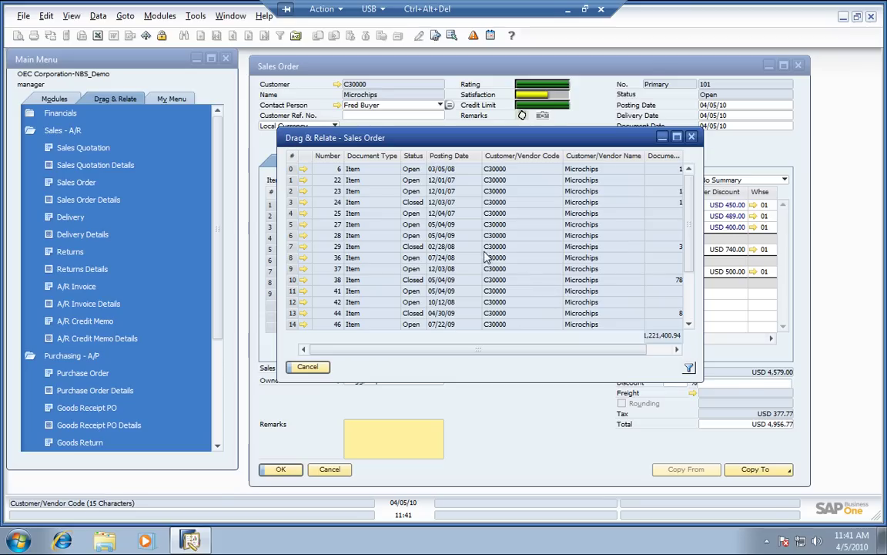
pyautogui.doubleClick(422, 157)
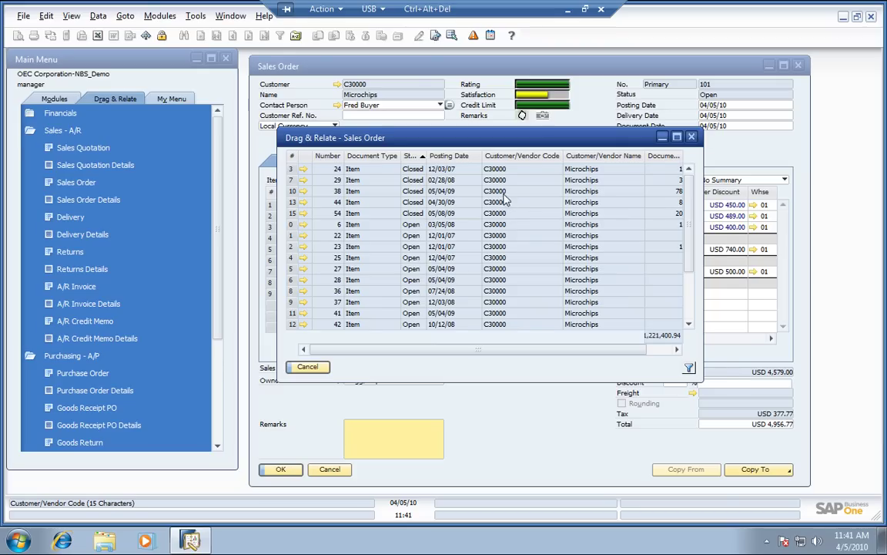
pyautogui.click(496, 171)
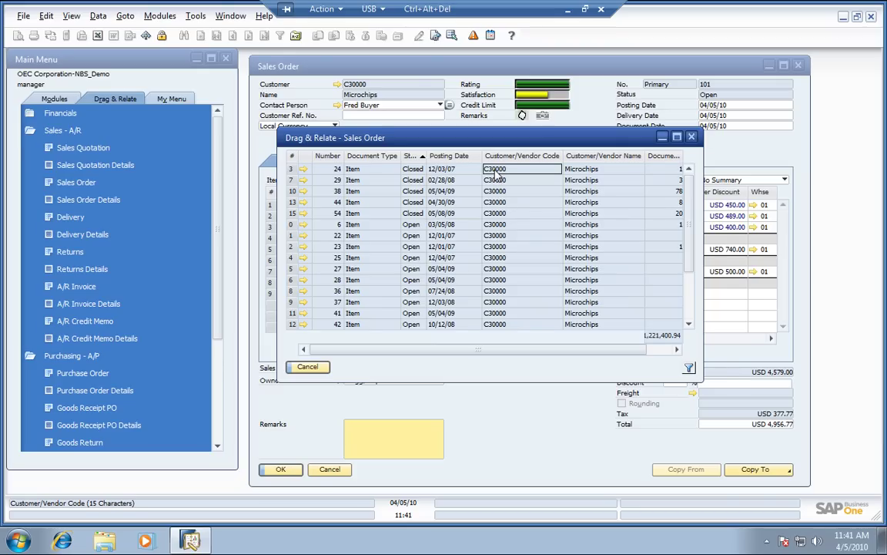
# List C30000's sales order detail lines and export them to Excel, overwriting the old file.
pyautogui.moveTo(496, 174); pyautogui.dragTo(87, 199)
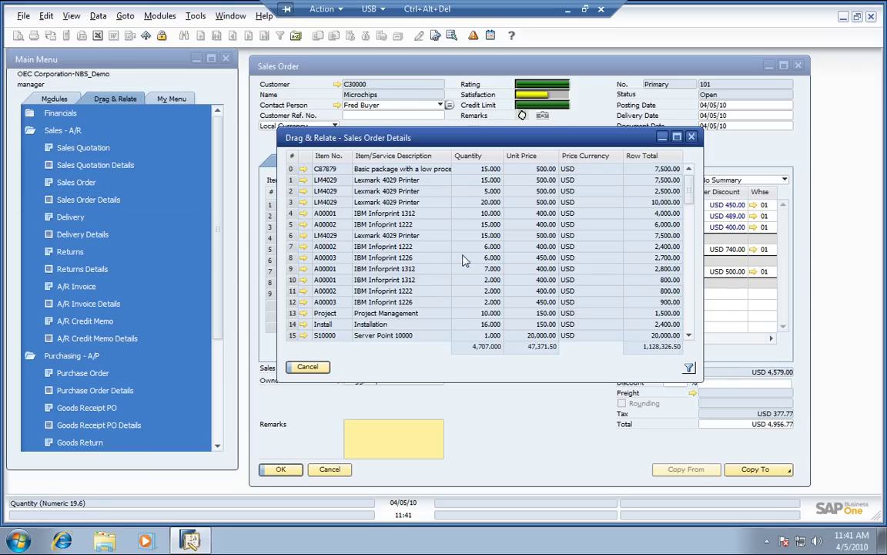
pyautogui.click(98, 36)
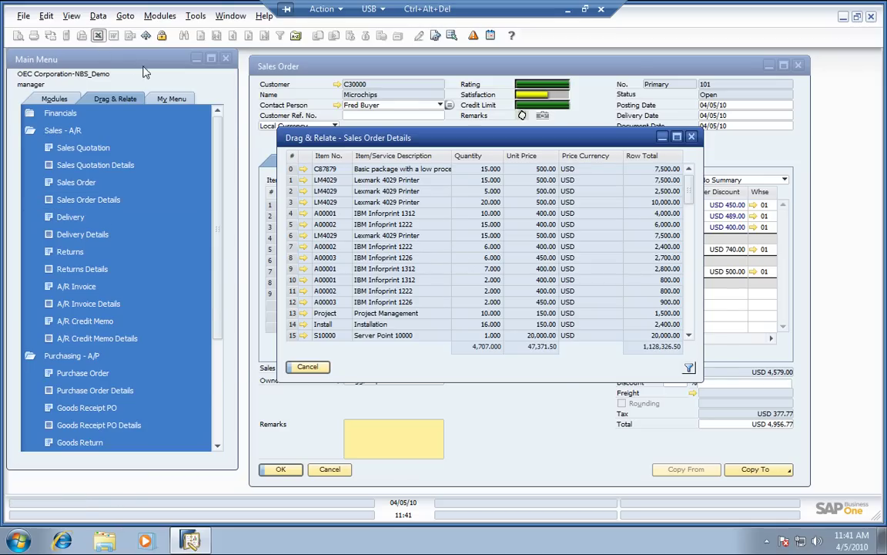
pyautogui.click(531, 376)
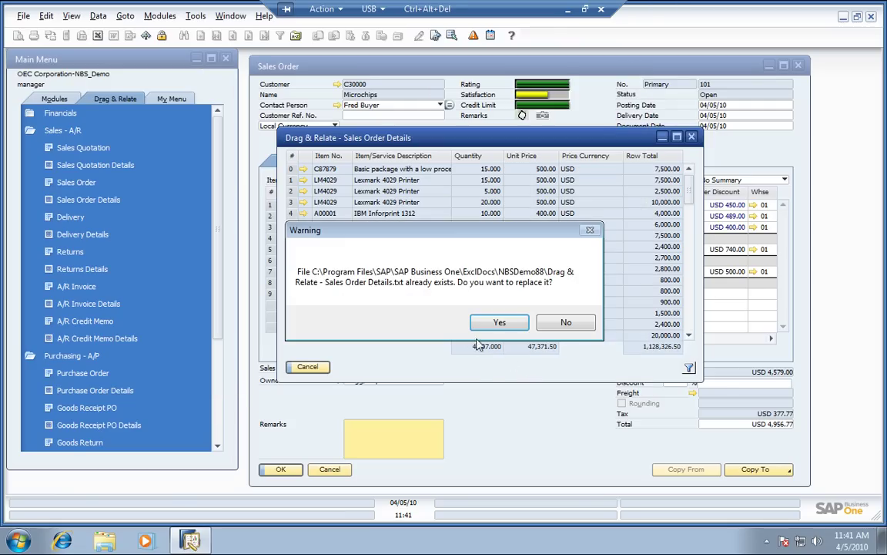
pyautogui.click(497, 320)
pyautogui.click(392, 322)
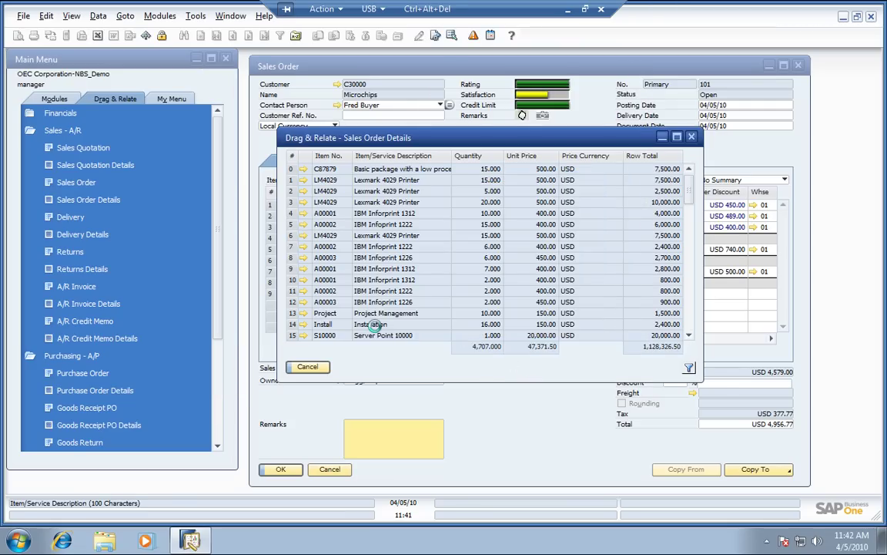